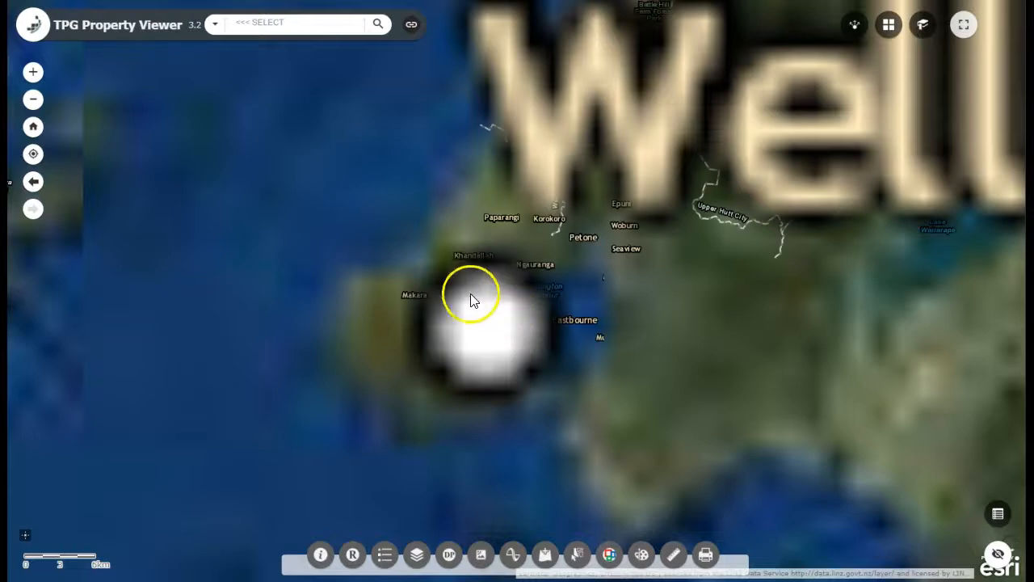
Explore the aerial imagery around Wellington Harbour and the city's northern and western suburbs.
left_click_drag(467, 271, 534, 352)
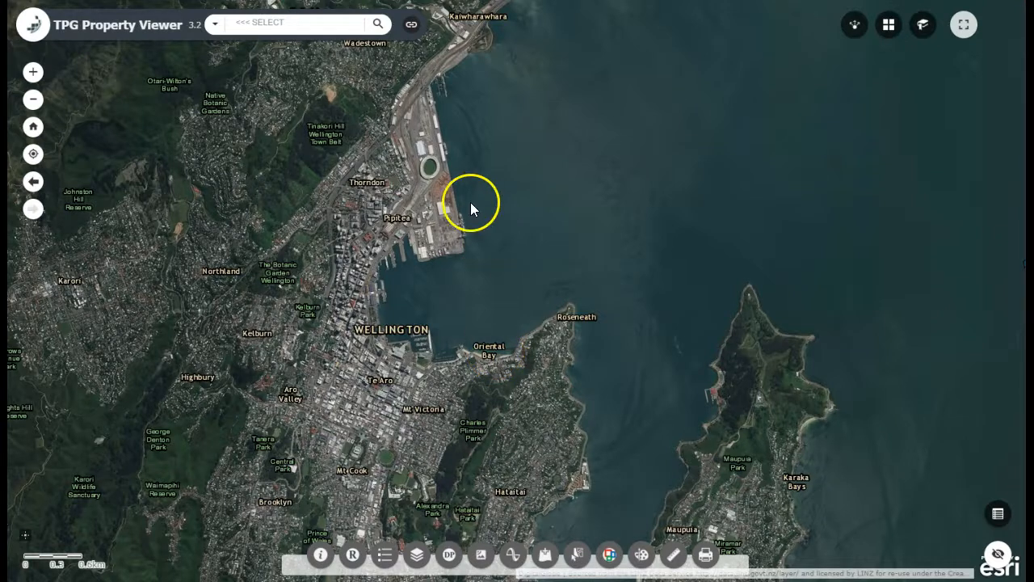
left_click_drag(488, 177, 508, 420)
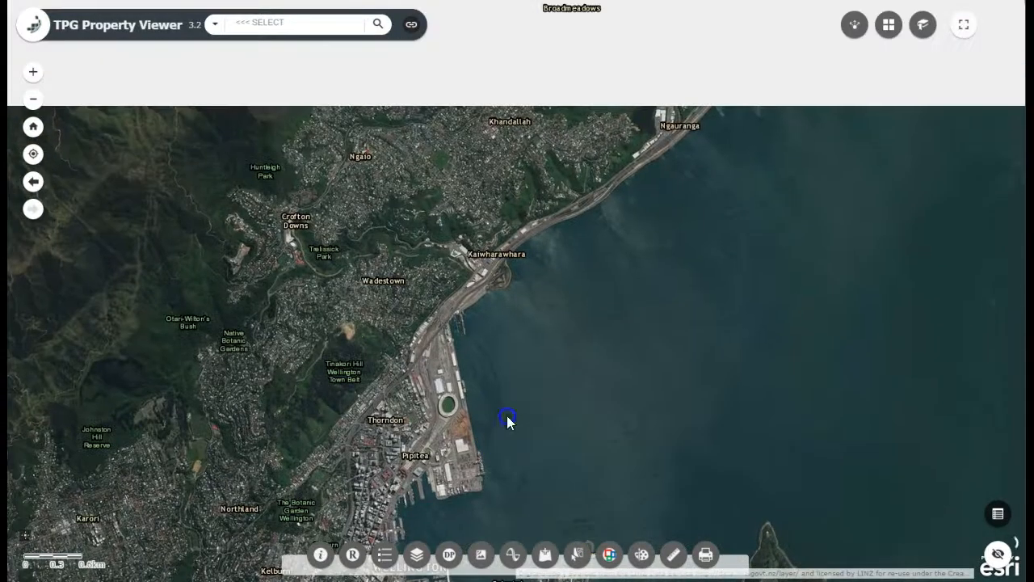
left_click_drag(308, 320, 649, 307)
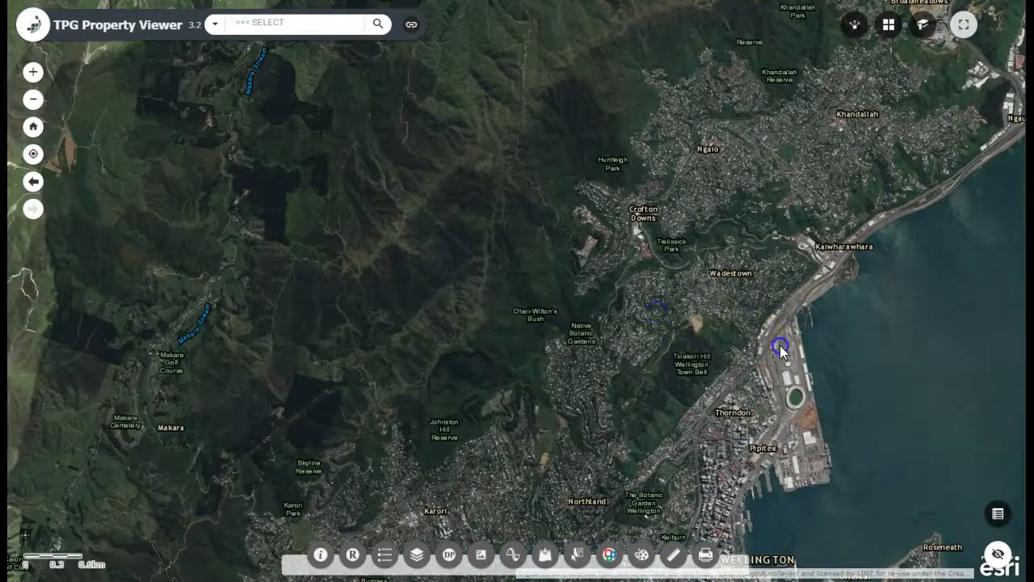
left_click_drag(765, 323, 560, 230)
key("Left")
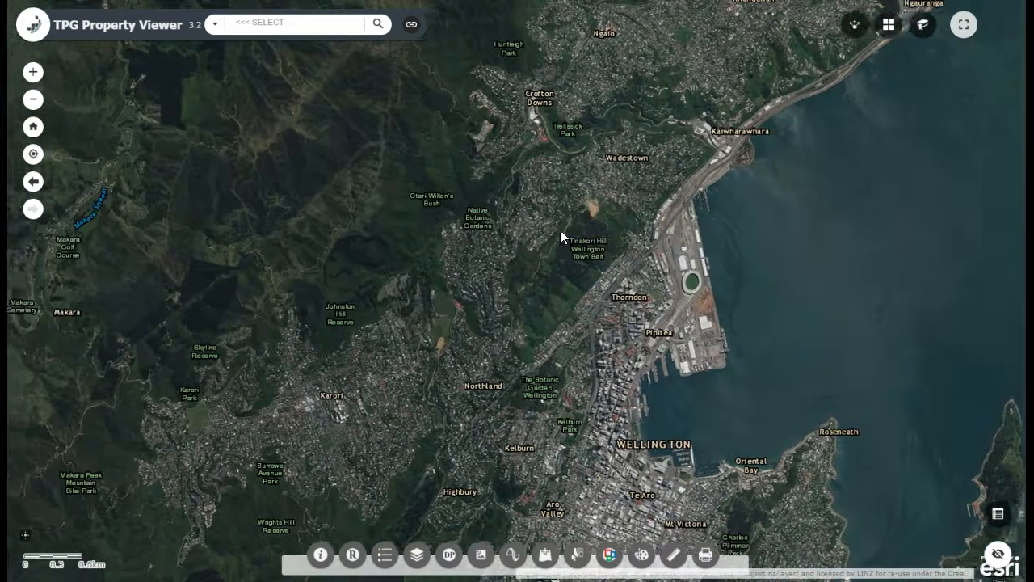
key("Up")
key("Up")
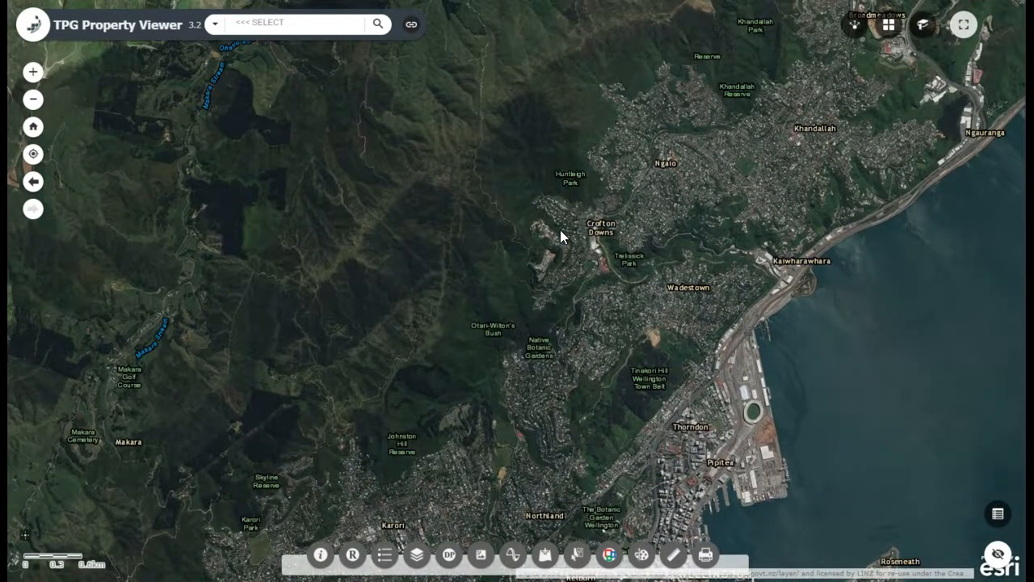
Browse the New Zealand Main Cities bookmarks, jump the map to Auckland, and close the bookmark list.
left_click(921, 25)
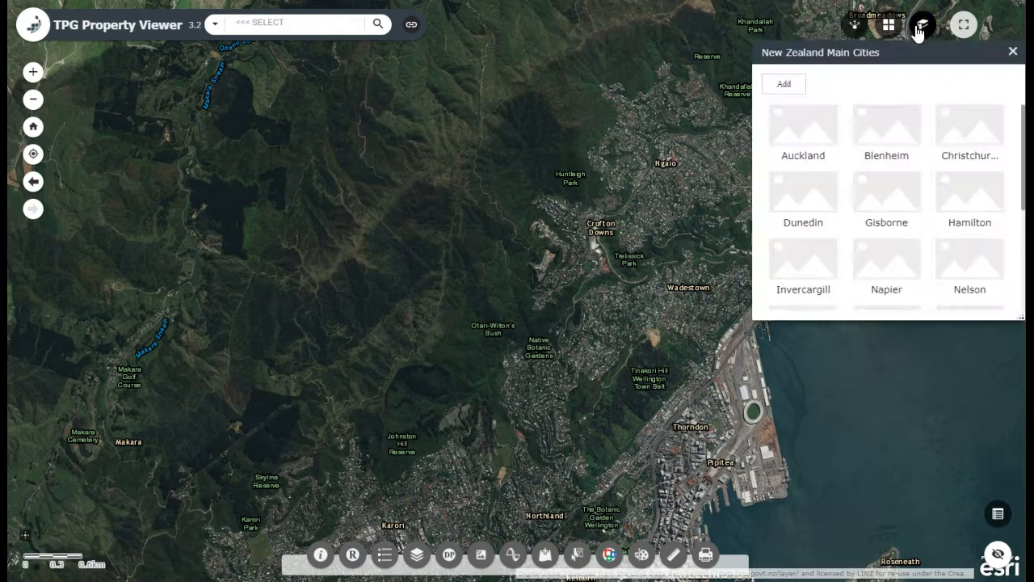
scroll(926, 202, "down", 3)
scroll(925, 202, "up", 3)
left_click(798, 129)
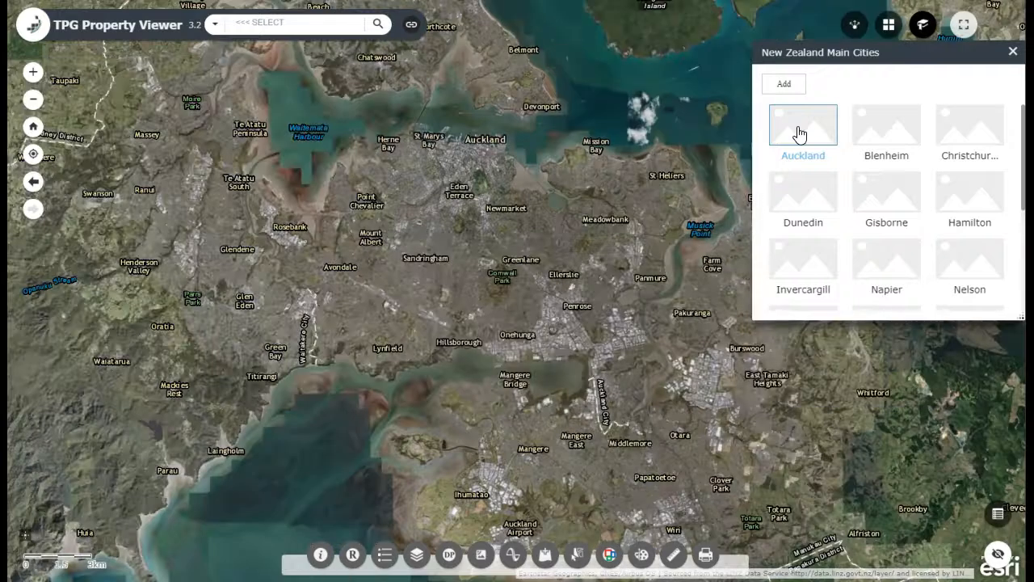
left_click(1013, 52)
Step backward and forward through the map extent history and return to the default full New Zealand extent.
left_click(33, 181)
left_click(34, 210)
left_click(34, 208)
left_click(34, 208)
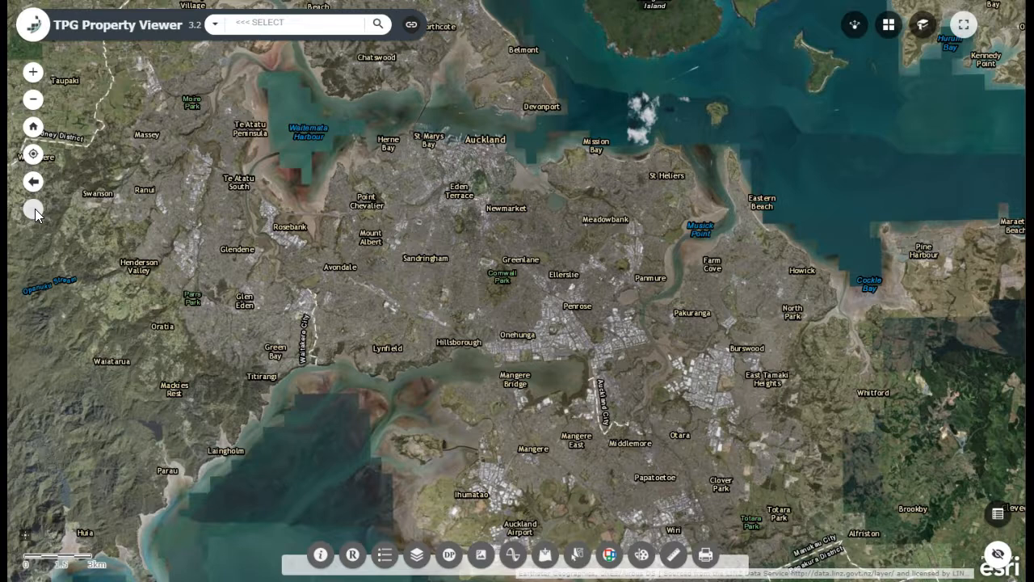
left_click(33, 128)
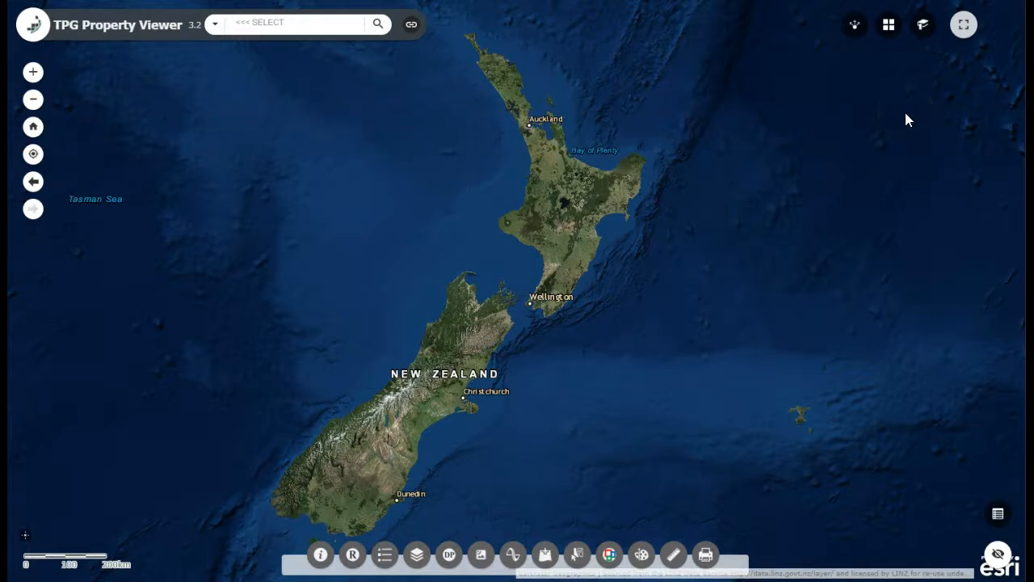
Open the basemap gallery, enlarge its window to show all basemaps in four columns, and place it beside New Zealand.
left_click(889, 27)
left_click_drag(901, 52, 786, 77)
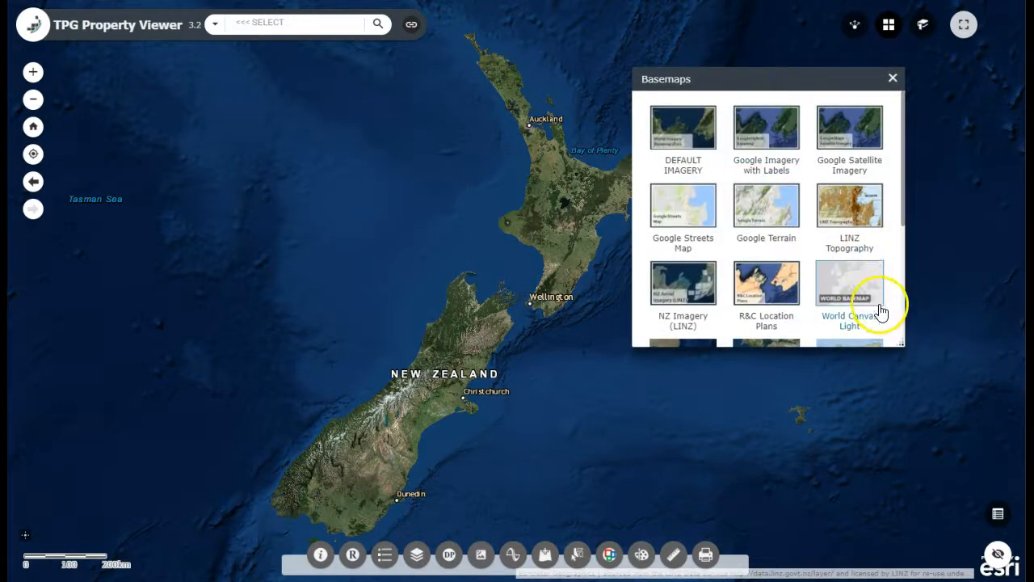
left_click_drag(903, 346, 905, 504)
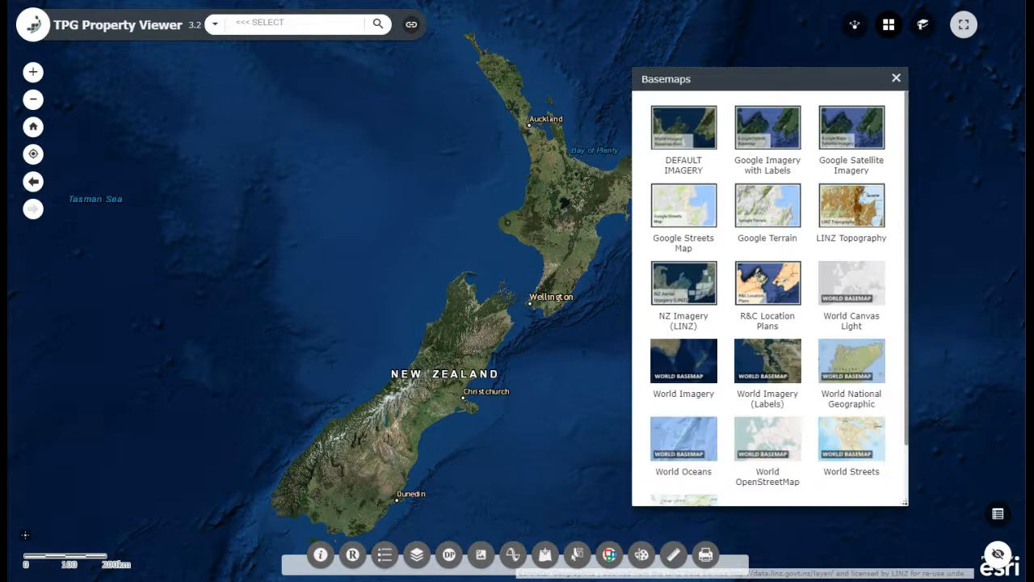
left_click_drag(797, 81, 722, 39)
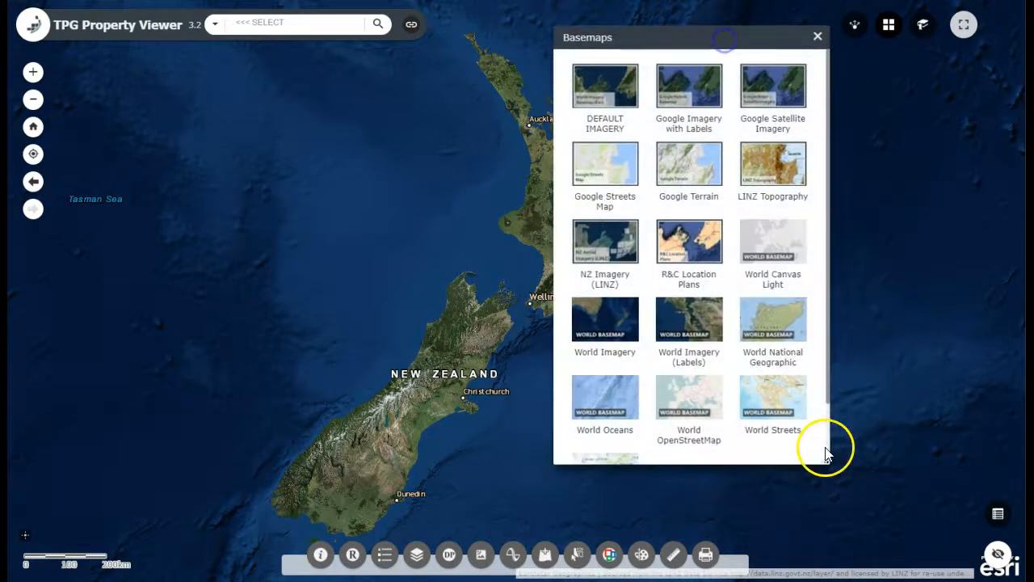
left_click_drag(823, 464, 870, 501)
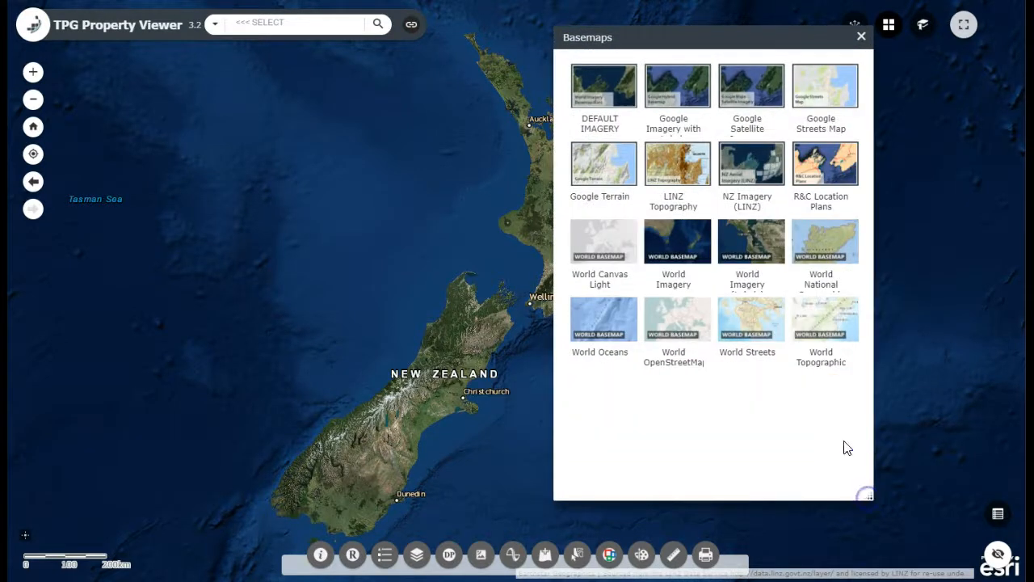
left_click_drag(746, 43, 868, 67)
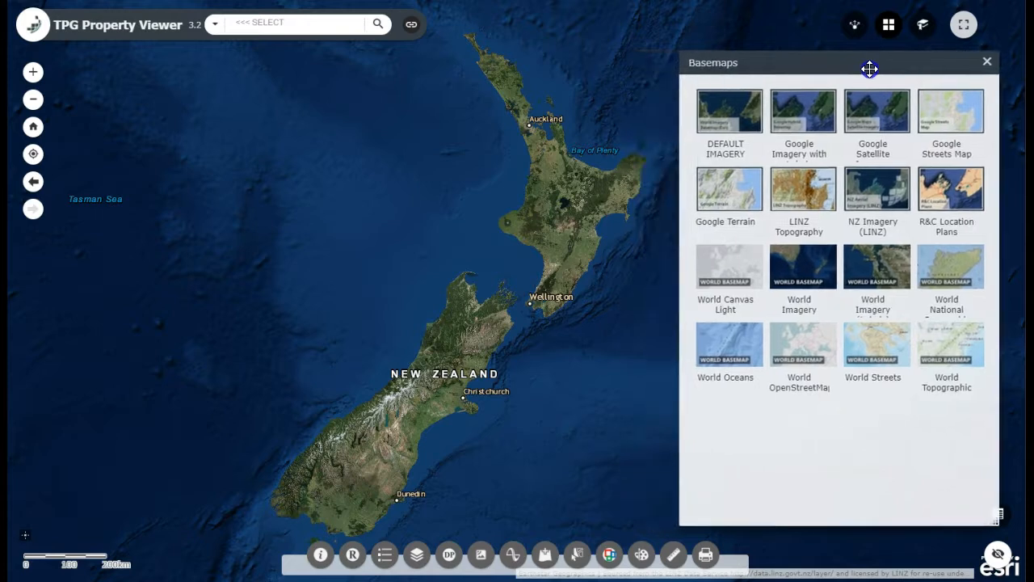
Switch the basemap to Google Imagery with Labels, followed by Google Streets Map.
left_click(799, 172)
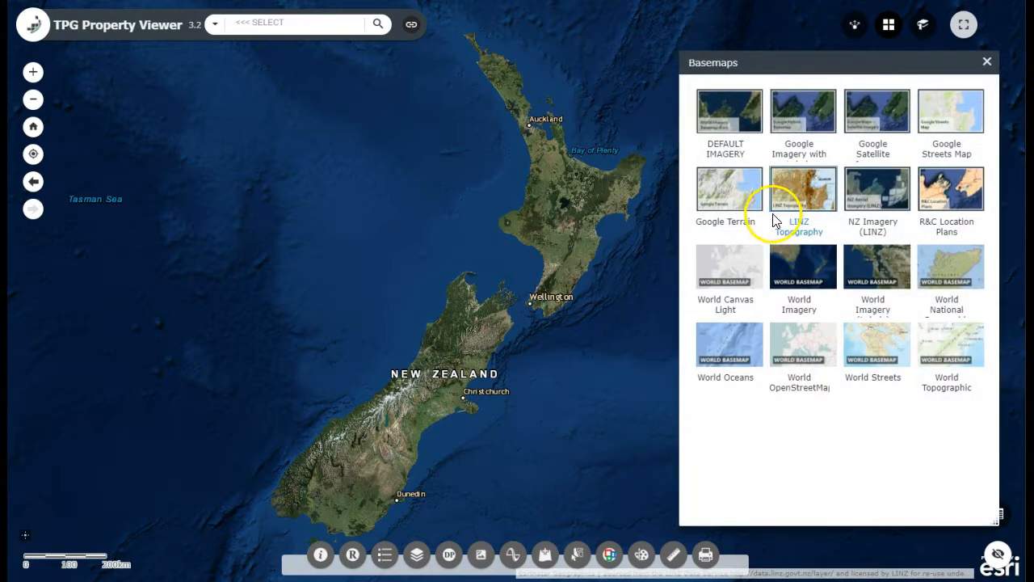
left_click(813, 265)
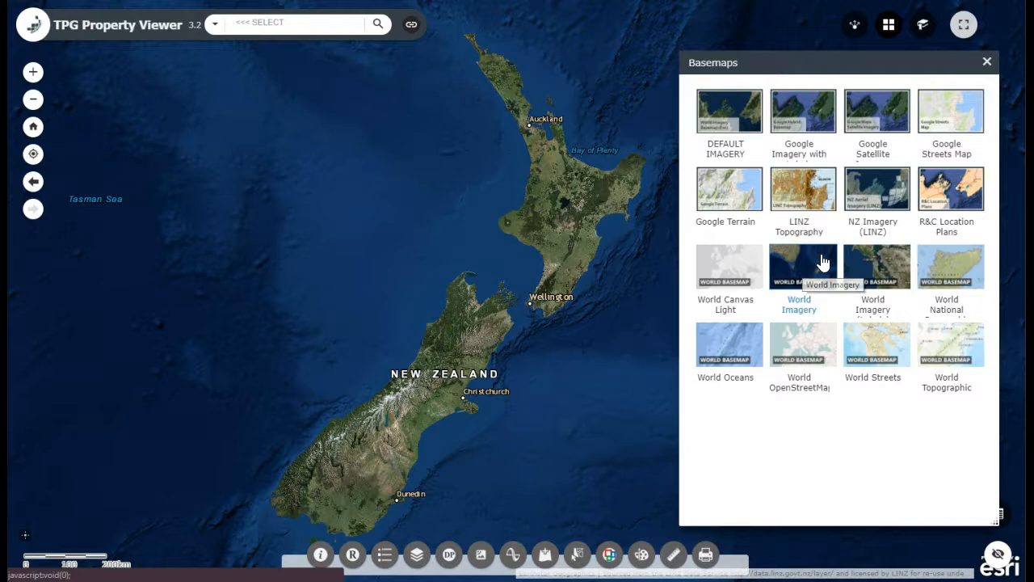
left_click(823, 265)
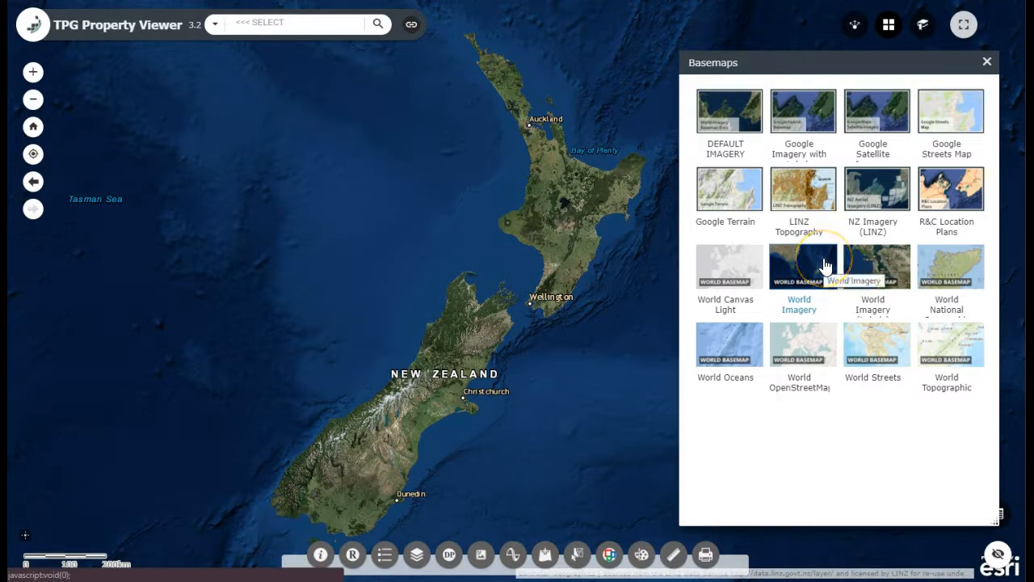
left_click(799, 125)
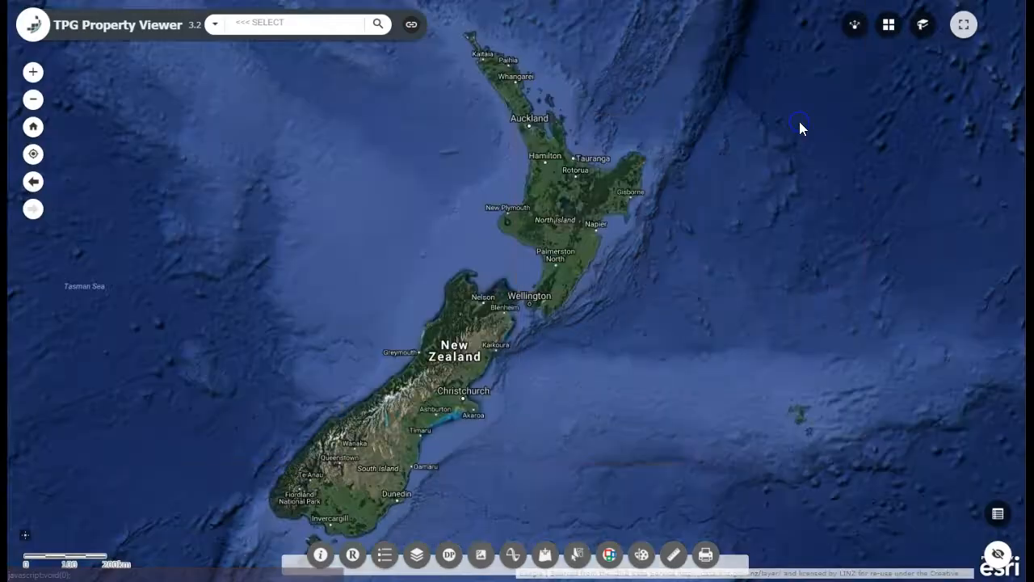
left_click(889, 24)
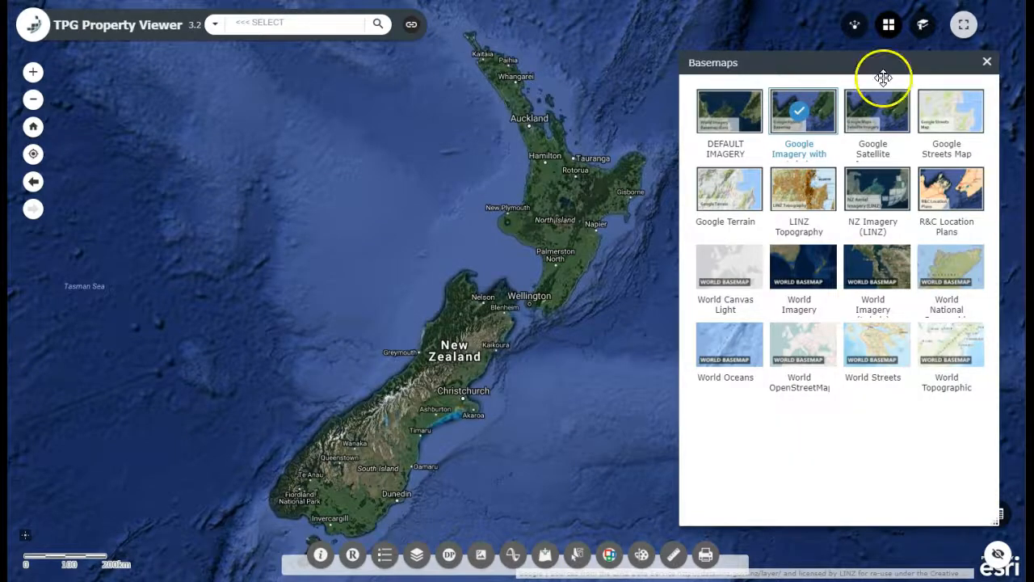
left_click(948, 109)
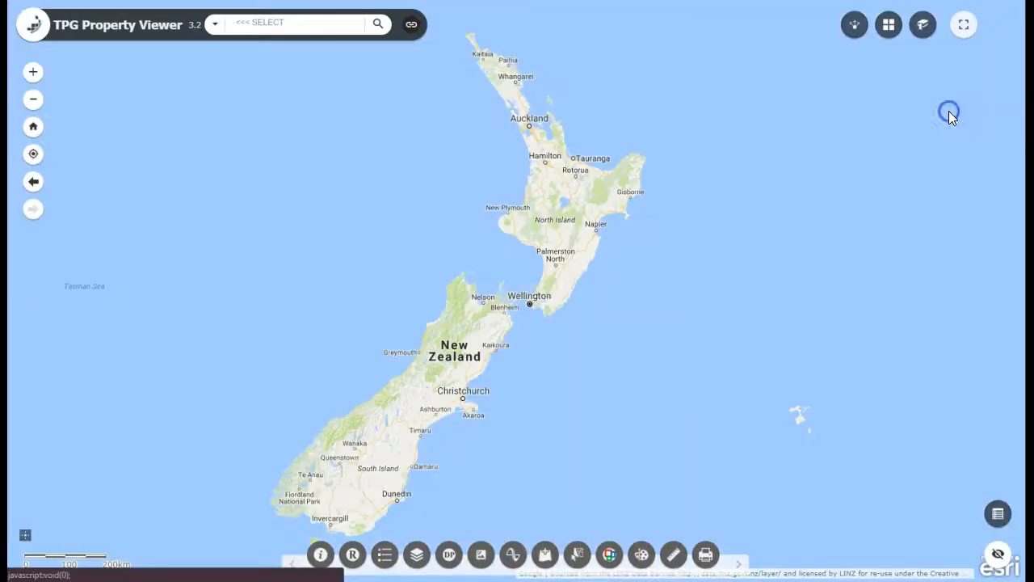
Change the basemap to NZ Imagery (LINZ), followed by LINZ Topography.
left_click(895, 31)
left_click(844, 161)
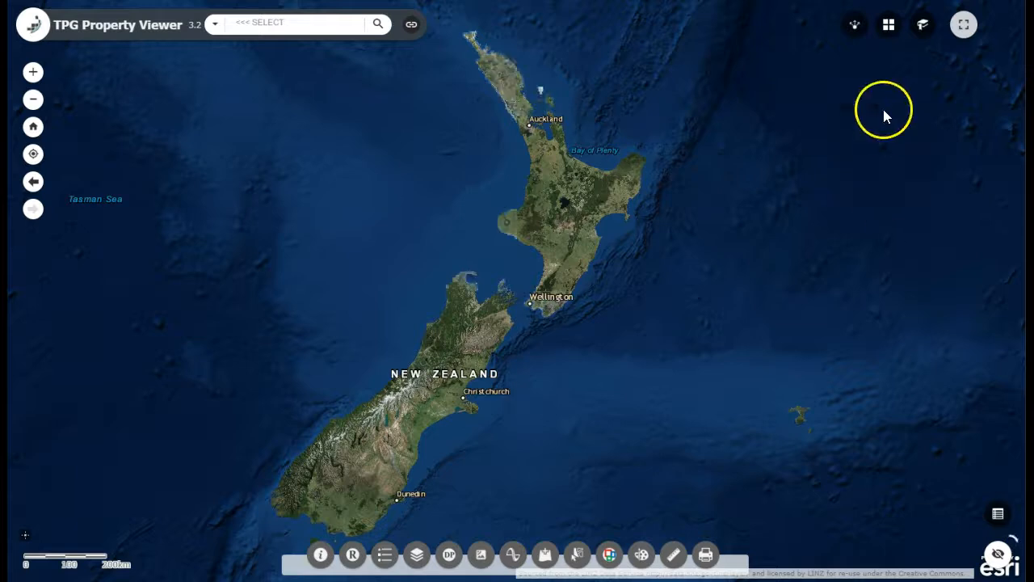
left_click(889, 25)
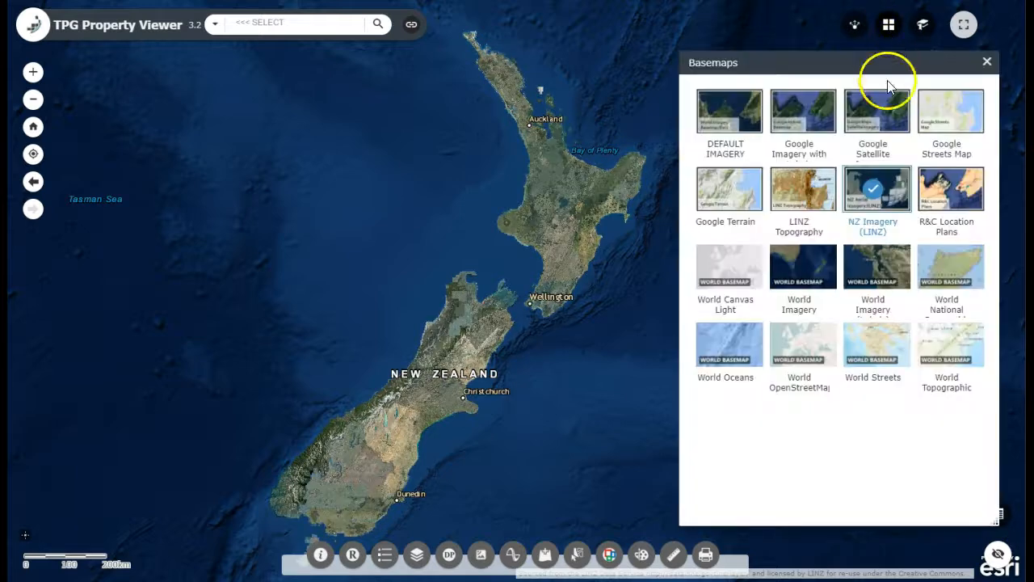
left_click(810, 199)
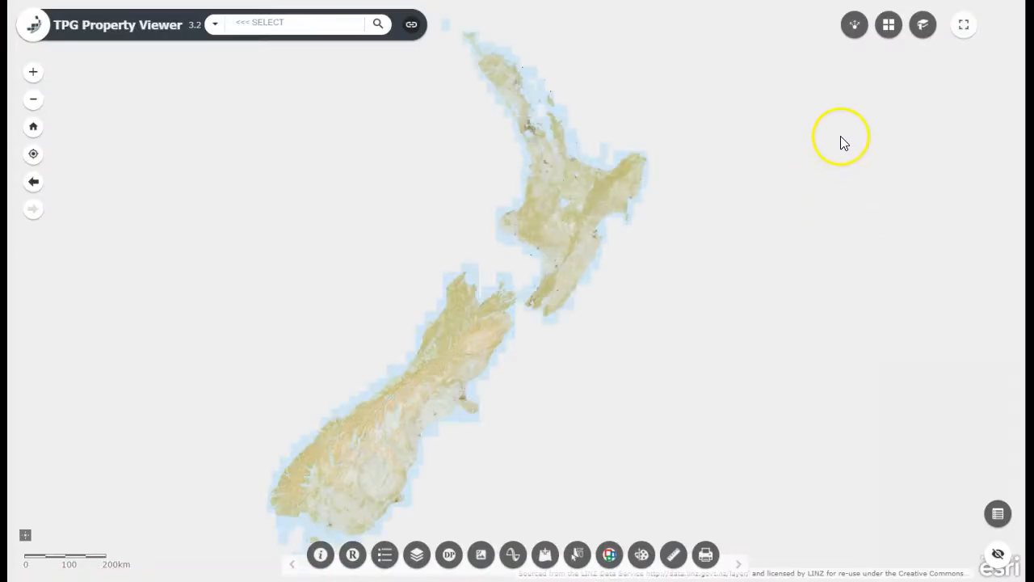
Try the World Imagery basemap, followed by World Streets.
left_click(889, 32)
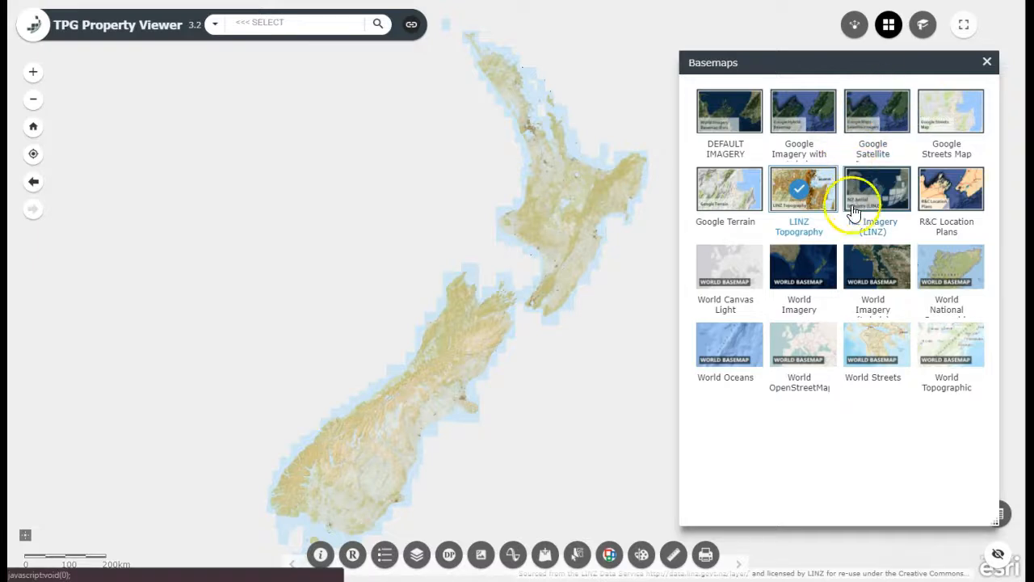
left_click(805, 270)
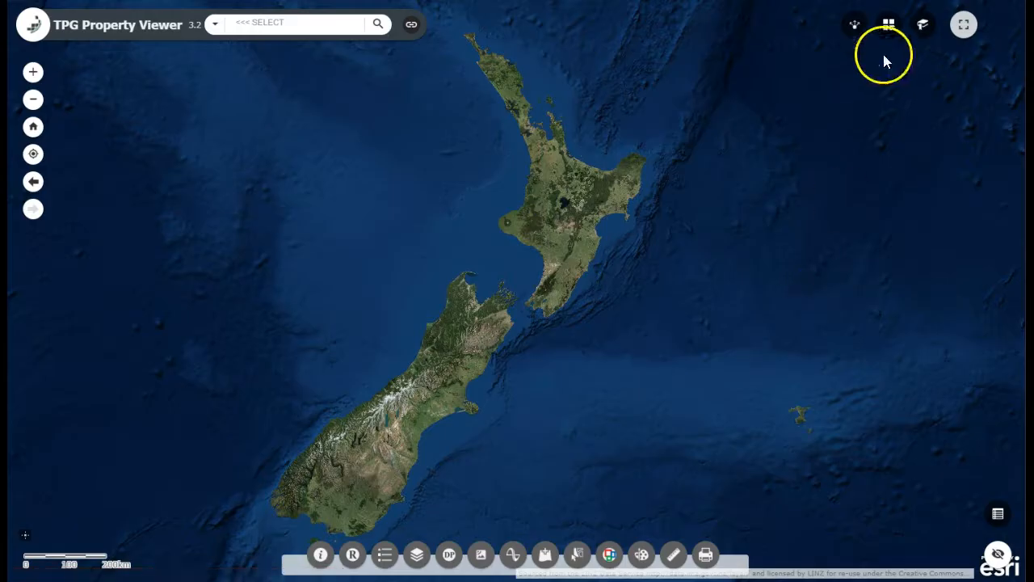
left_click(888, 30)
left_click(877, 333)
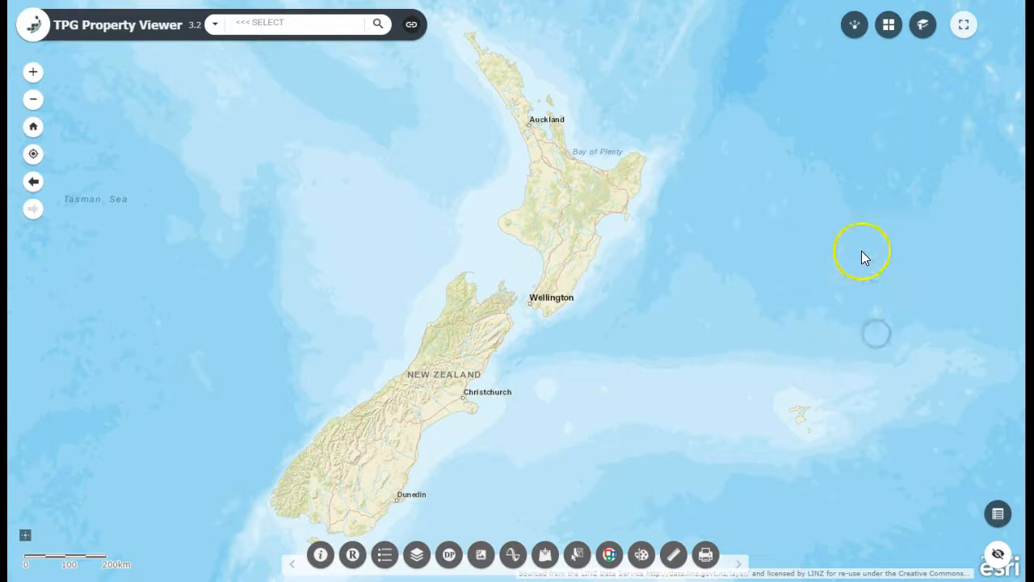
Try the World OpenStreetMap basemap, followed by World Oceans.
left_click(888, 27)
left_click(796, 349)
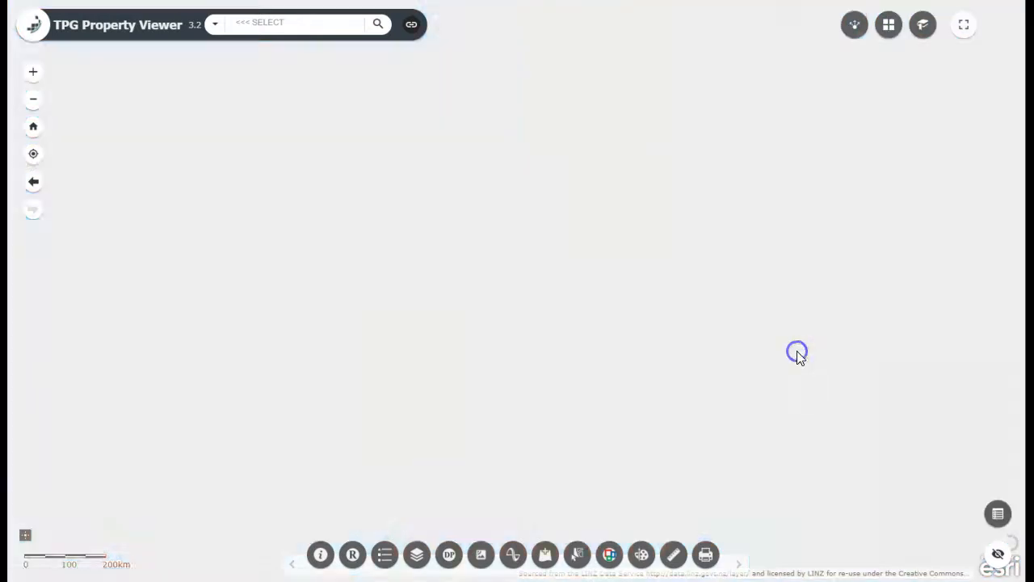
left_click(888, 24)
left_click(734, 347)
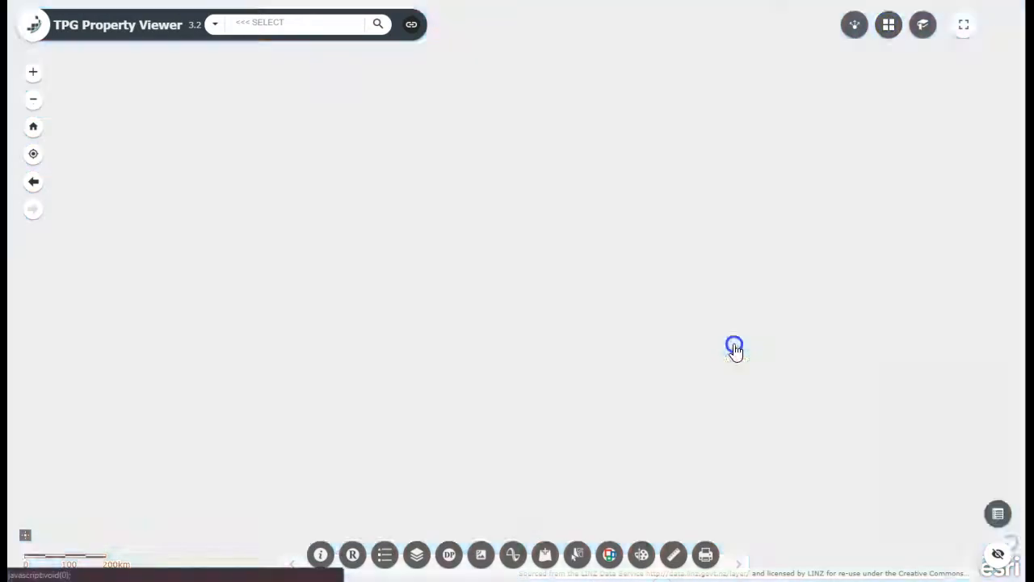
Apply the World Imagery basemap without labels to the New Zealand map.
left_click(889, 26)
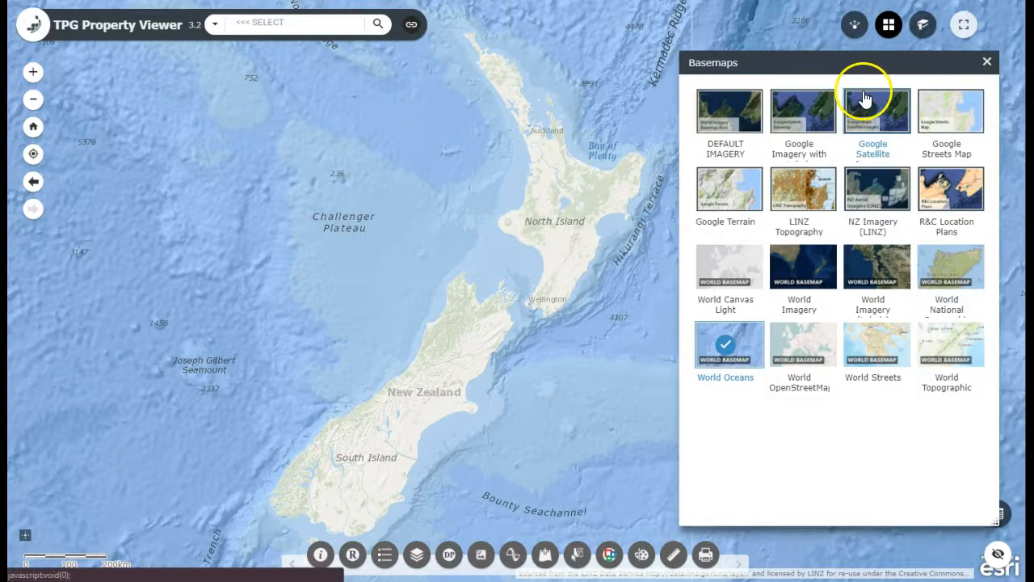
left_click(813, 266)
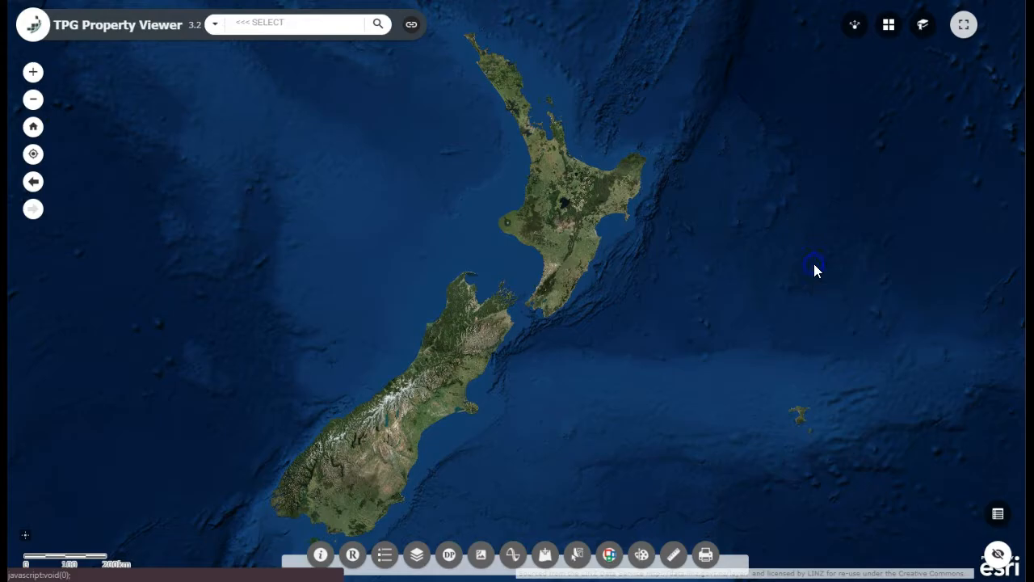
left_click_drag(703, 270, 731, 260)
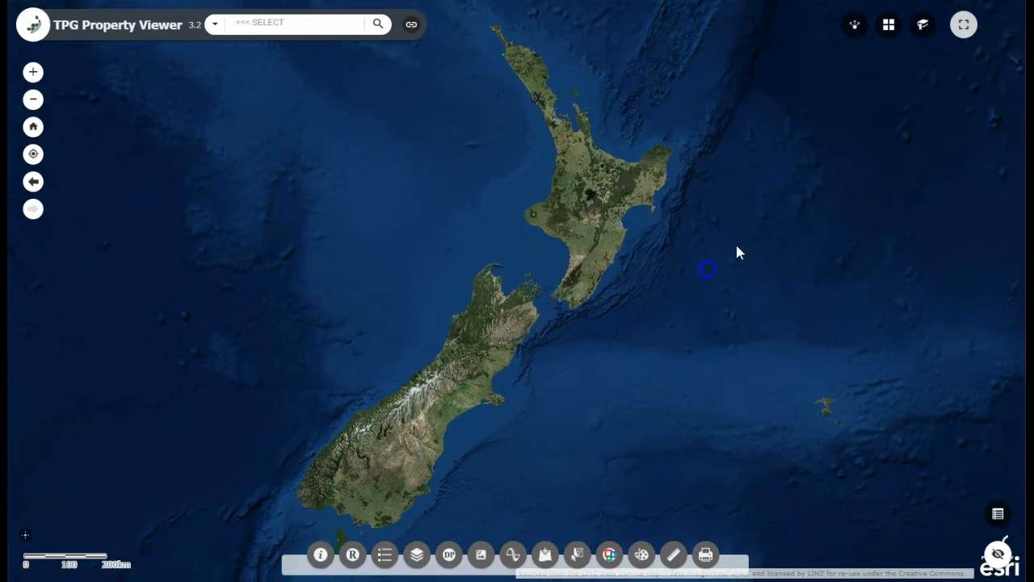
Switch the New Zealand map's basemap back to DEFAULT IMAGERY and close the basemap gallery.
left_click(889, 25)
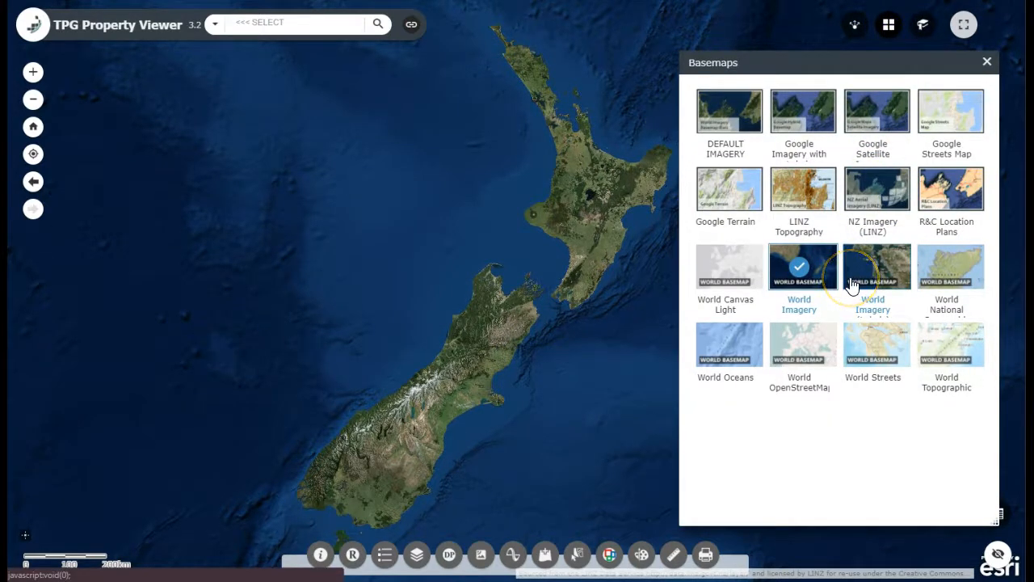
left_click(730, 114)
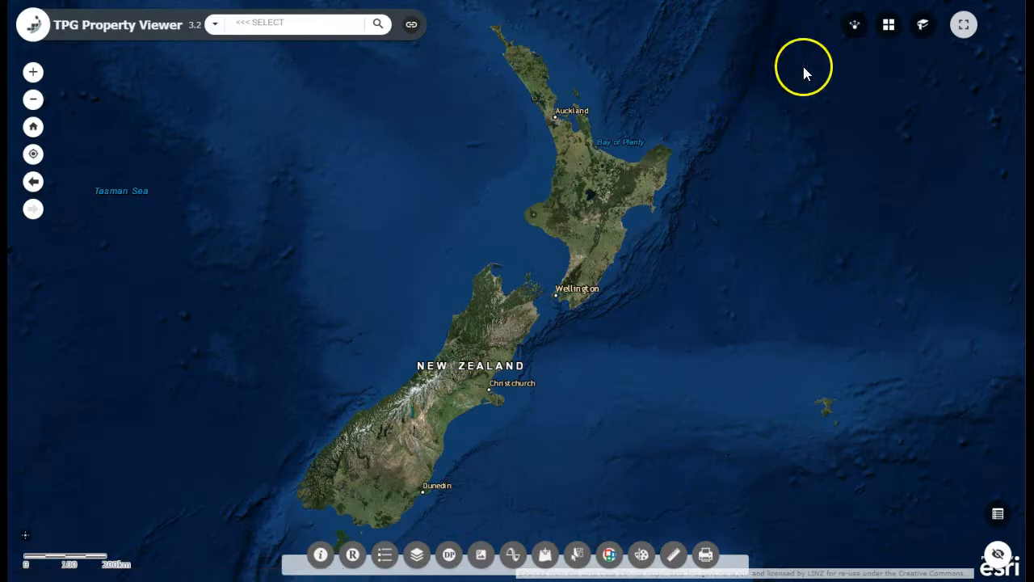
left_click(888, 36)
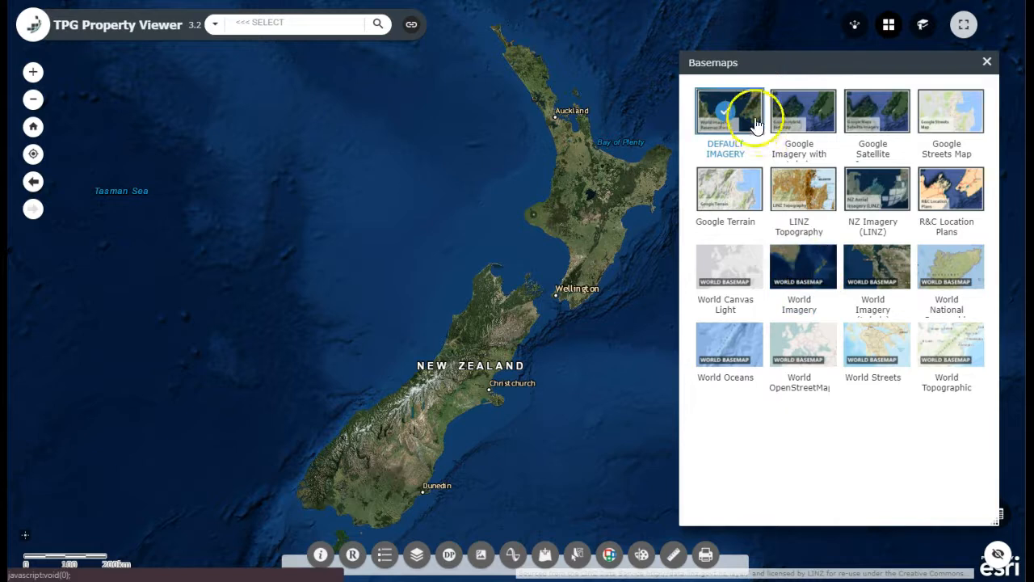
left_click(865, 279)
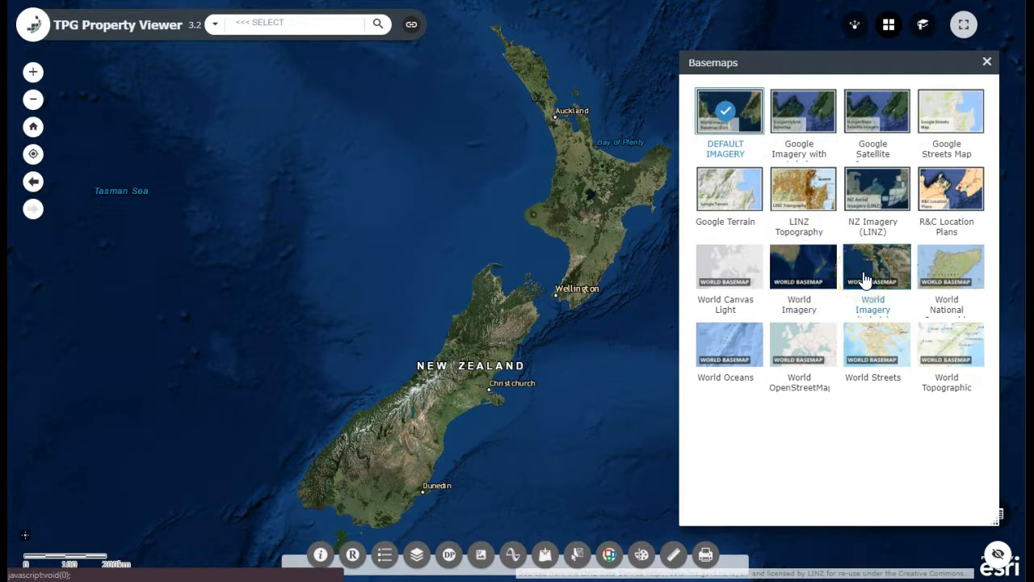
left_click(987, 63)
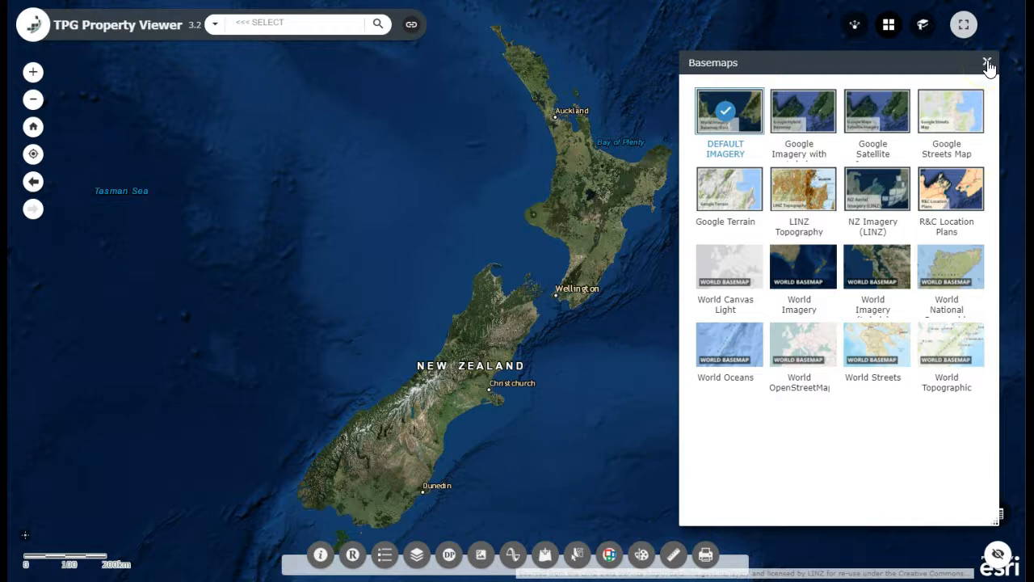
Look through the search categories offered for finding a property, title, parcel or address, and close the list.
left_click(215, 26)
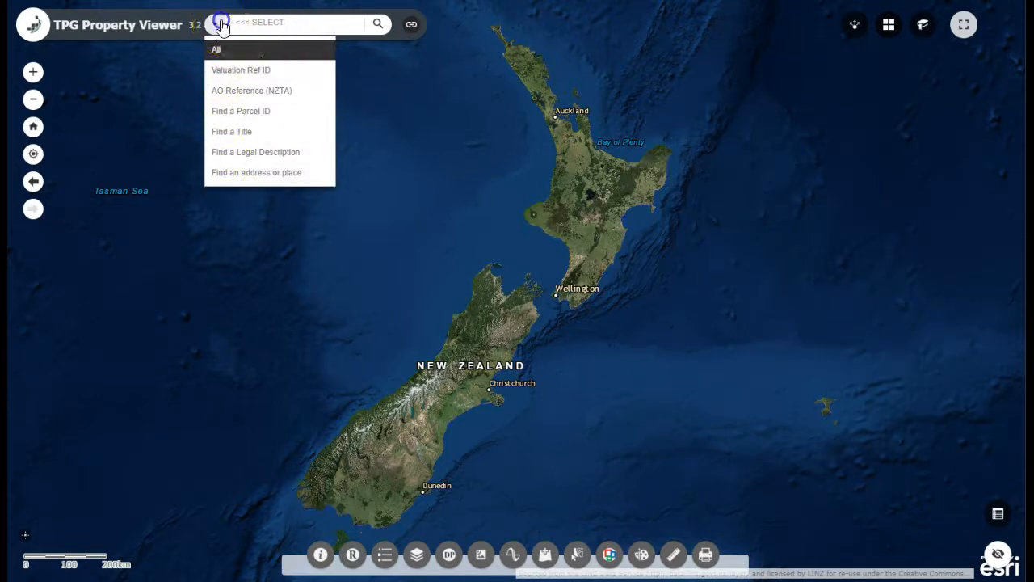
left_click(218, 24)
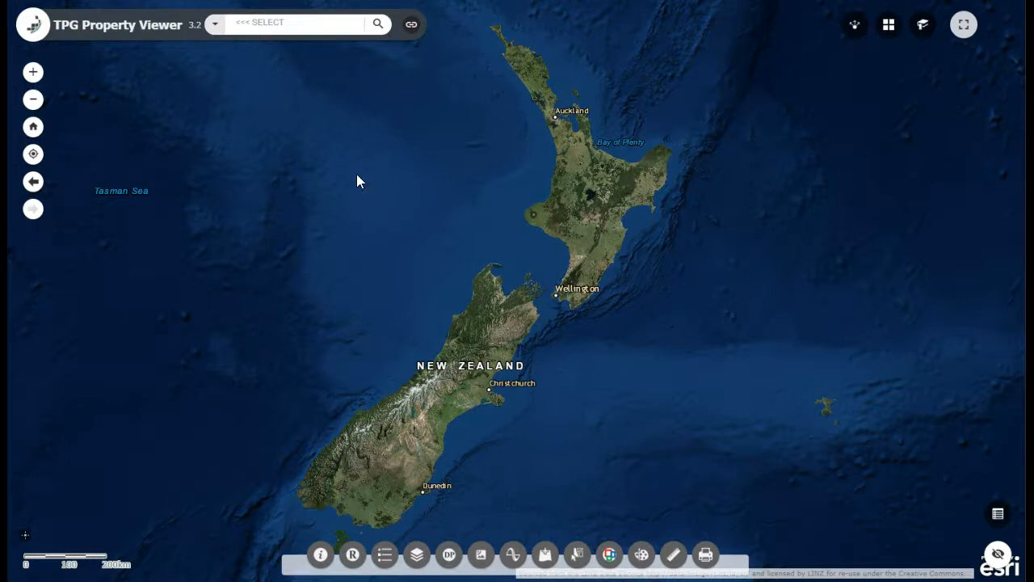
left_click(371, 293)
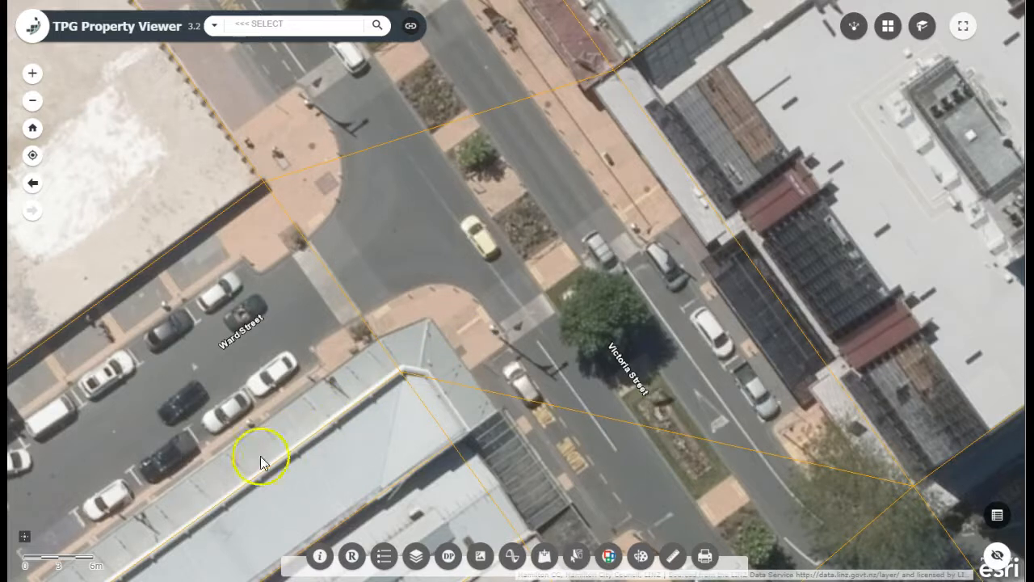
Get the coordinates of the footpath corner where Ward Street meets Victoria Street and copy them.
left_click(25, 538)
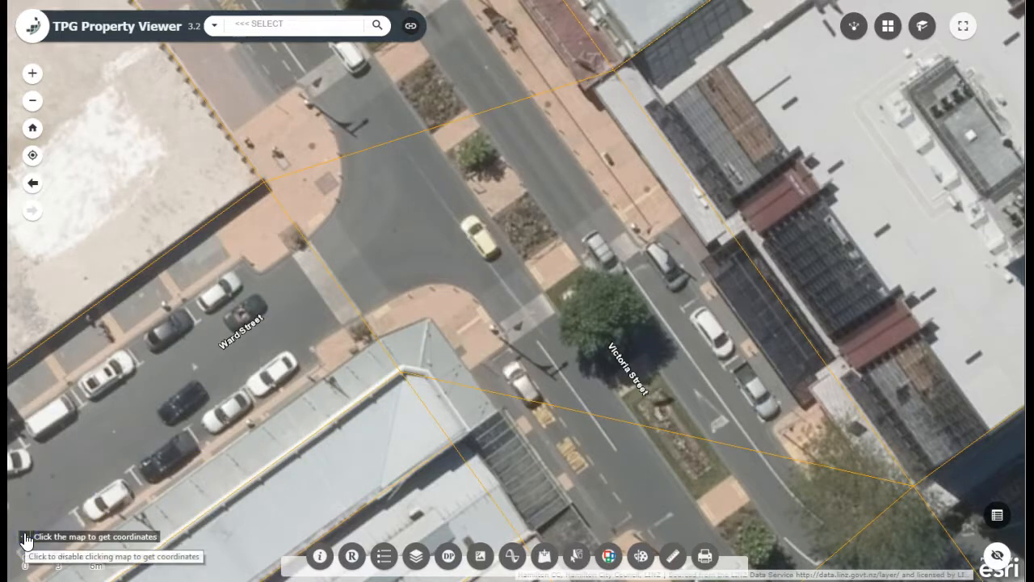
left_click(493, 329)
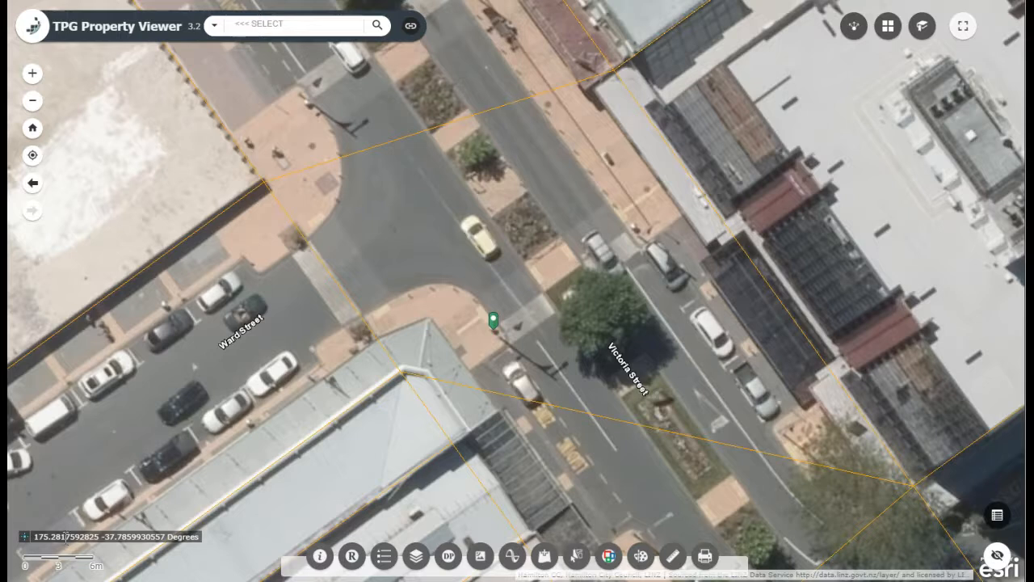
mouse_move(65, 537)
left_mouse_down()
mouse_move(132, 548)
mouse_move(166, 539)
mouse_move(130, 543)
left_mouse_up()
triple_click(130, 541)
key("ctrl+c")
Paste the copied coordinates, 175.2817592825 -37.7859930557 Degrees, into a blank sticky note and move the note off the map.
left_click(926, 353)
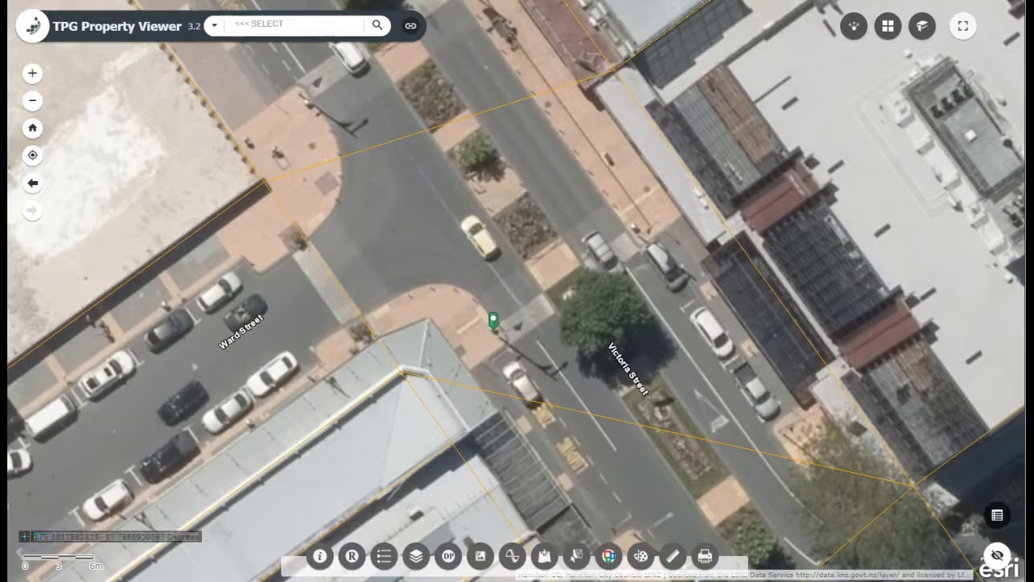
left_click_drag(966, 296, 778, 296)
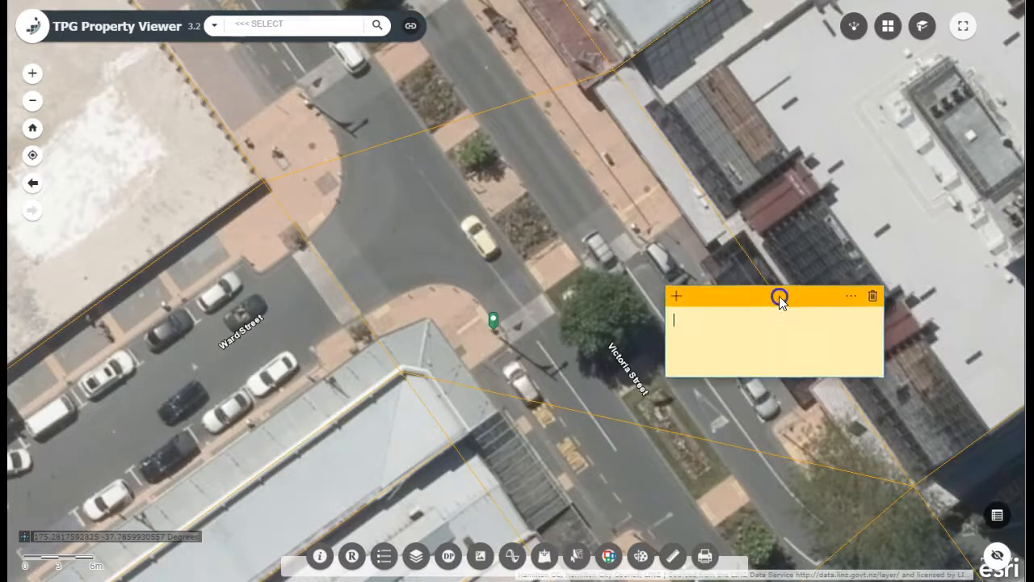
key("ctrl+v")
left_click(757, 331)
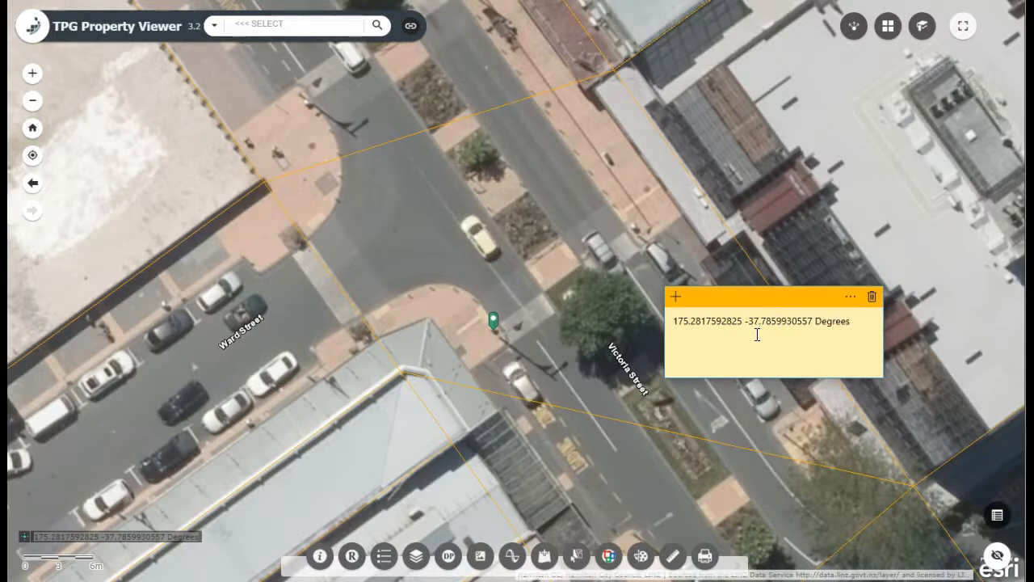
left_click(771, 327)
left_click_drag(751, 295, 1033, 255)
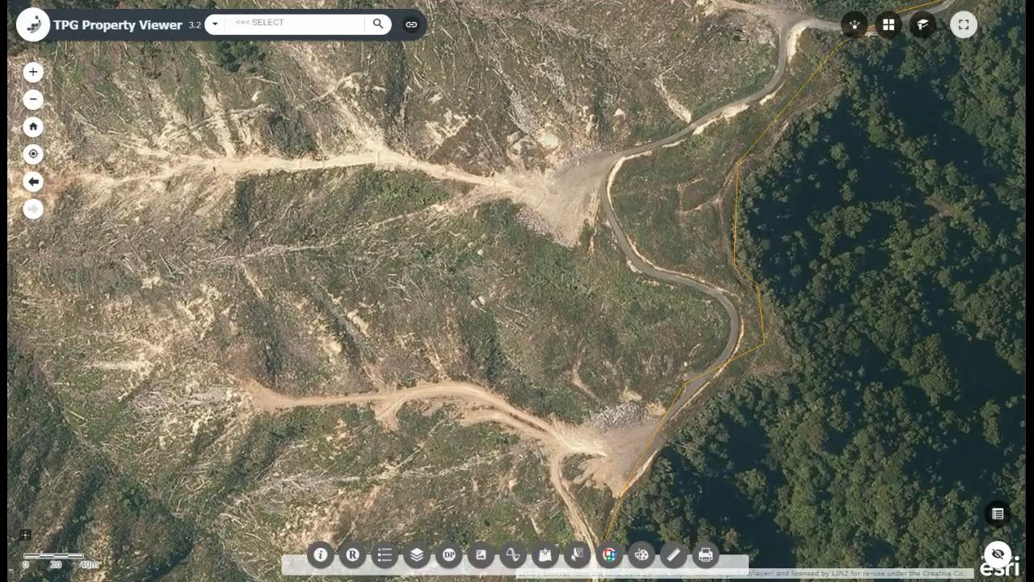
Copy a share link that includes the current map extent around the winding road beside the forest, and close the Share dialog.
left_click_drag(589, 215, 589, 147)
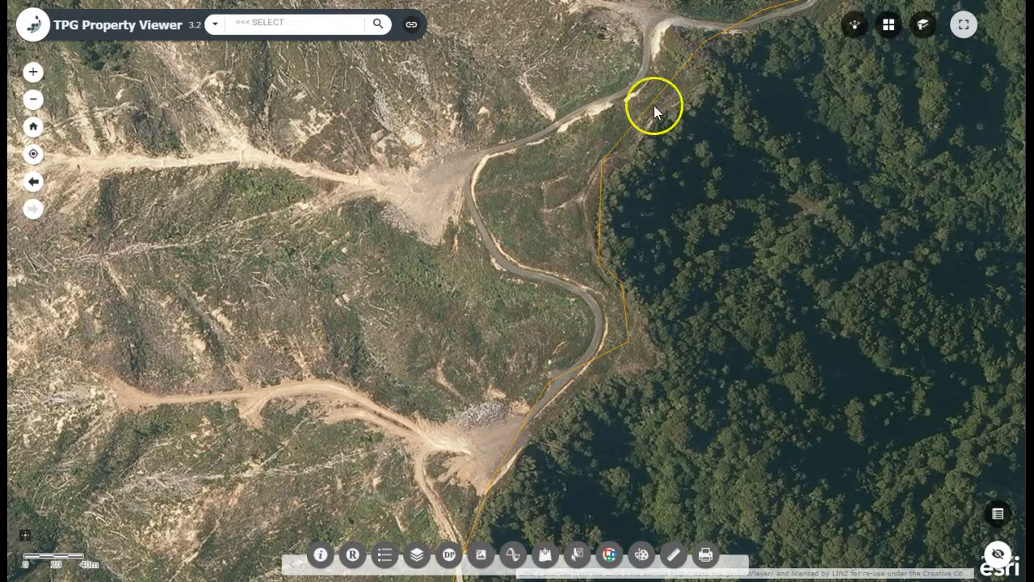
left_click_drag(653, 105, 661, 122)
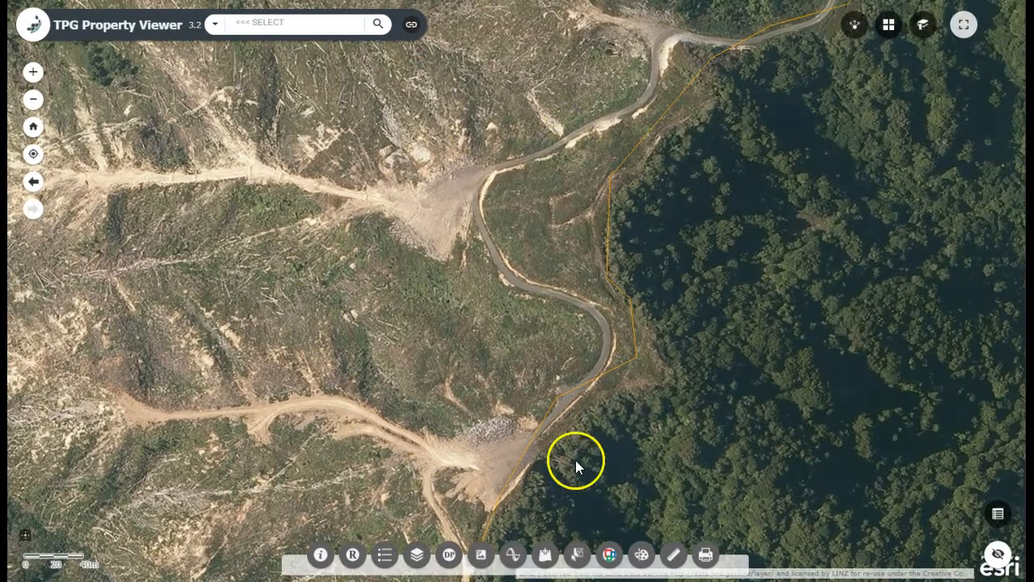
left_click(853, 26)
left_click_drag(880, 52, 826, 73)
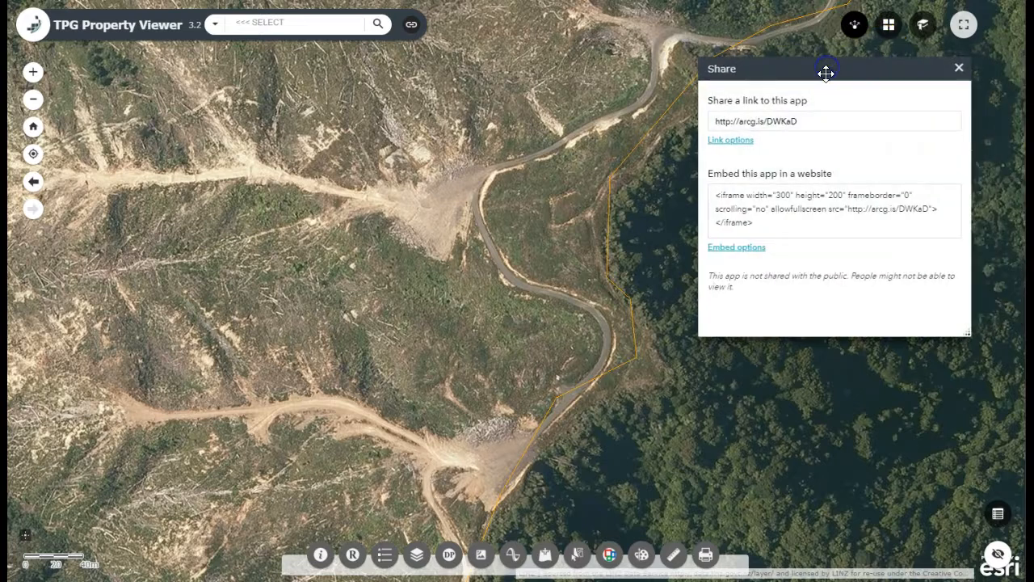
left_click(744, 141)
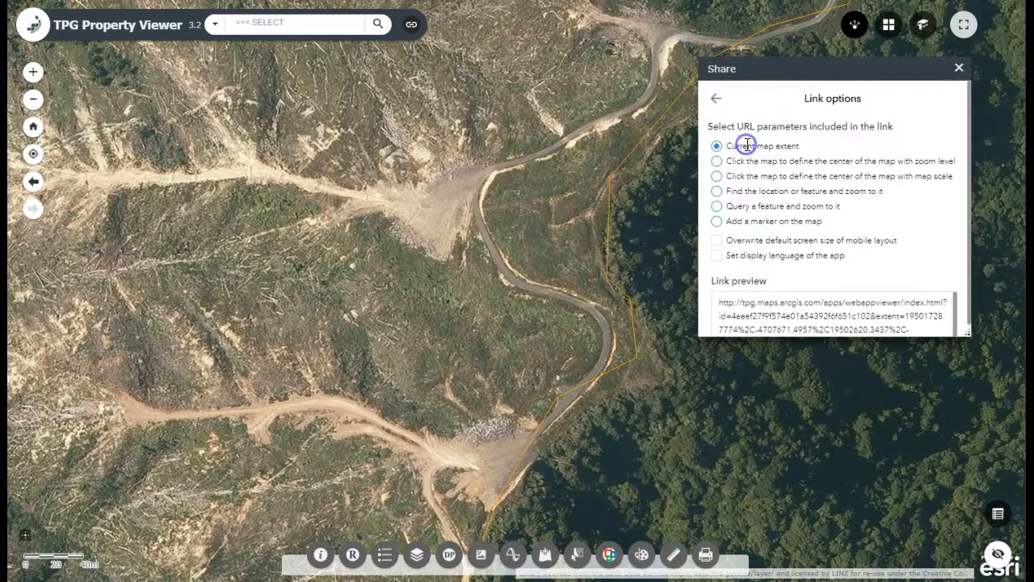
left_click(816, 307)
right_click(816, 307)
left_click(843, 318)
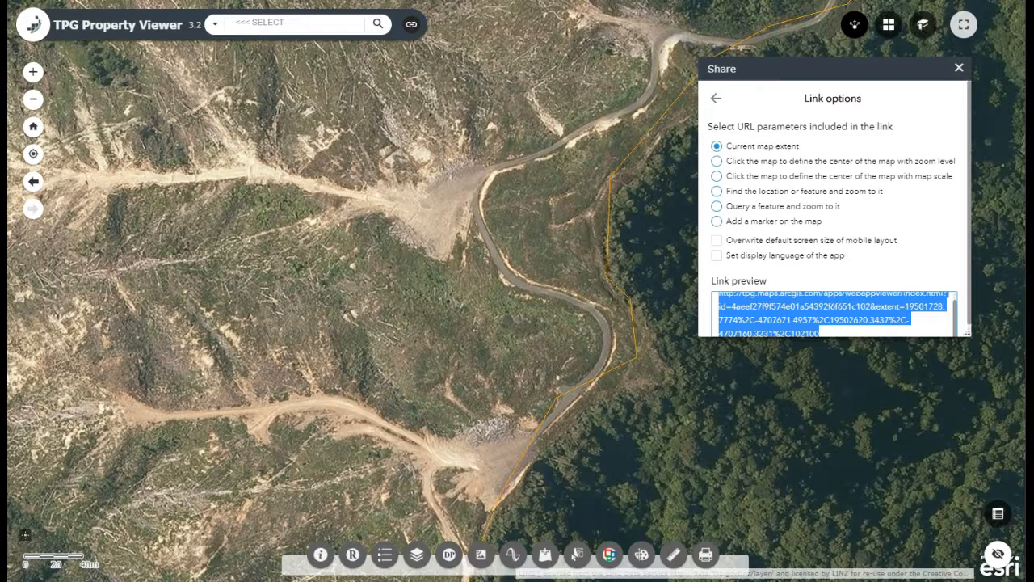
left_click(959, 68)
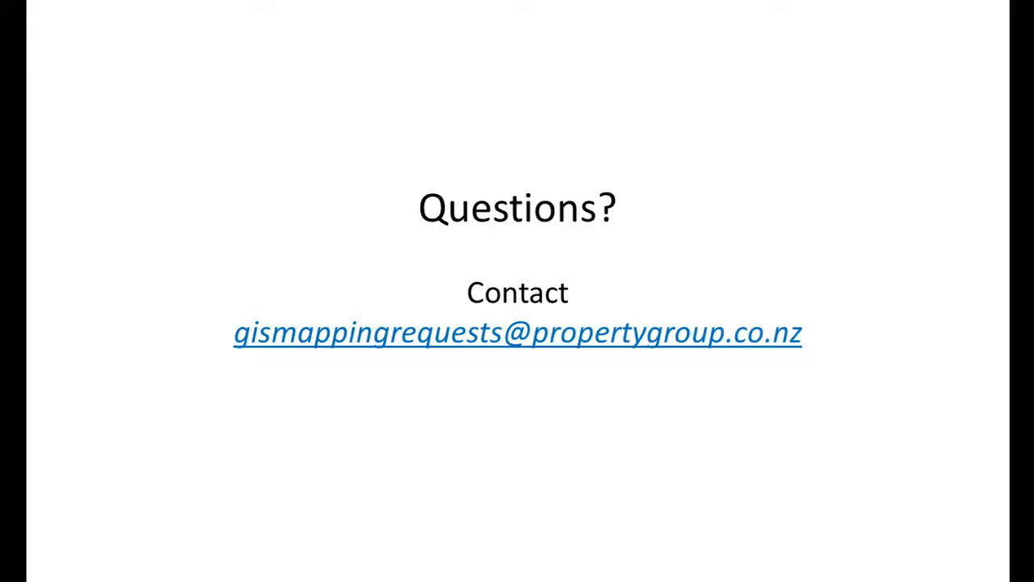